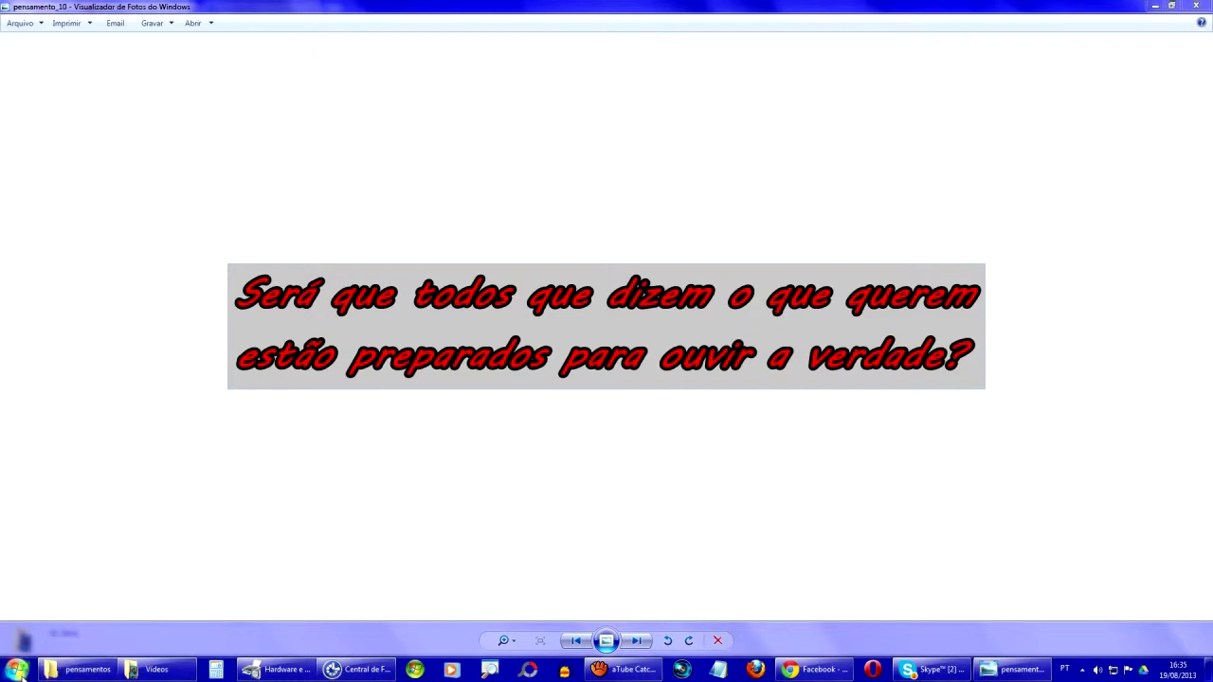
# - Open the mouse ease-of-use settings (Alterar o funcionamento do mouse) under Facilidade de Acesso in the Control Panel
pyautogui.click(17, 670)
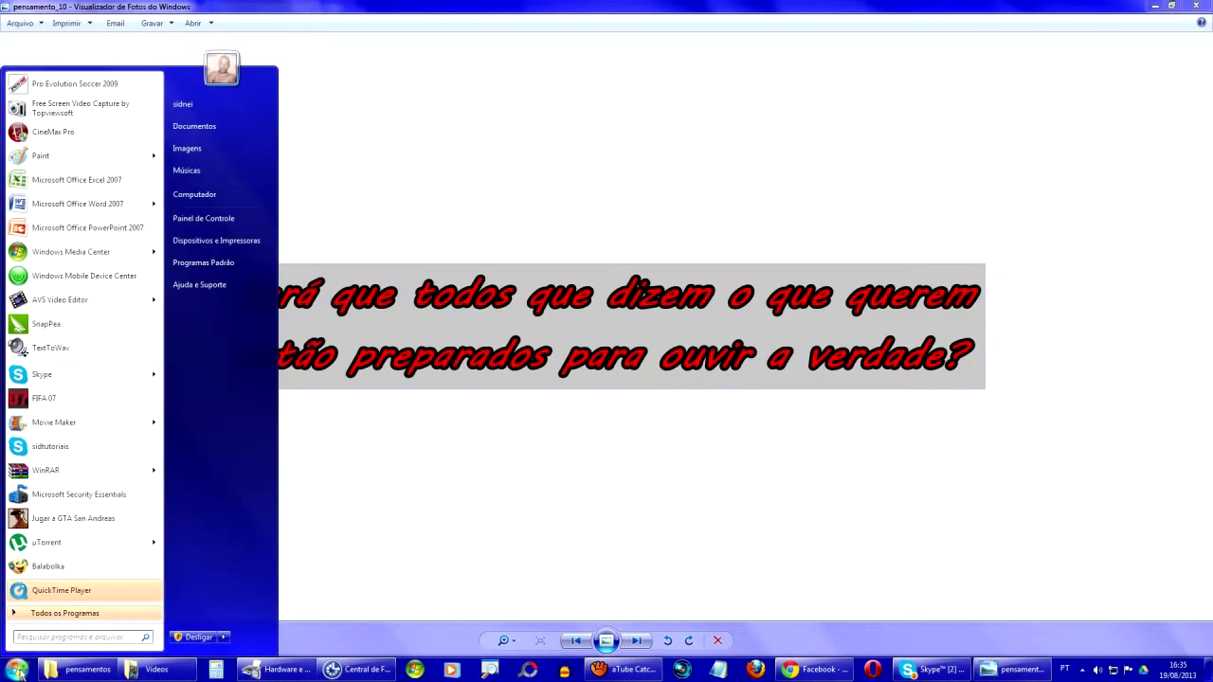
pyautogui.click(207, 221)
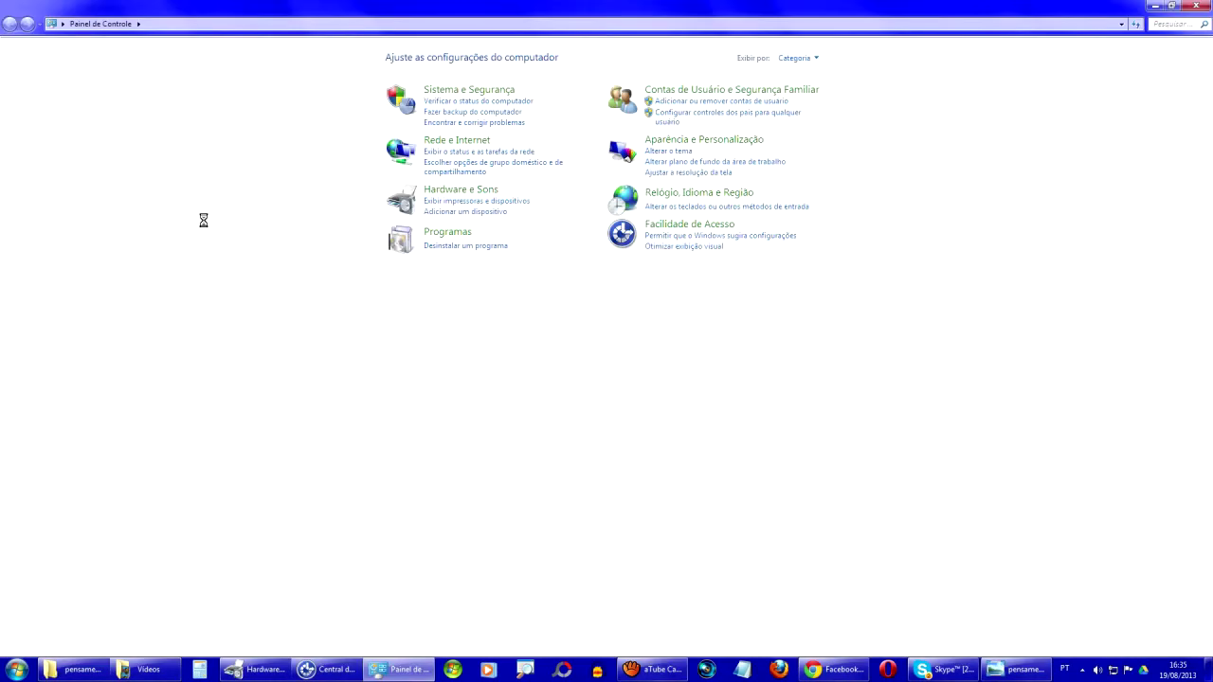
pyautogui.click(713, 228)
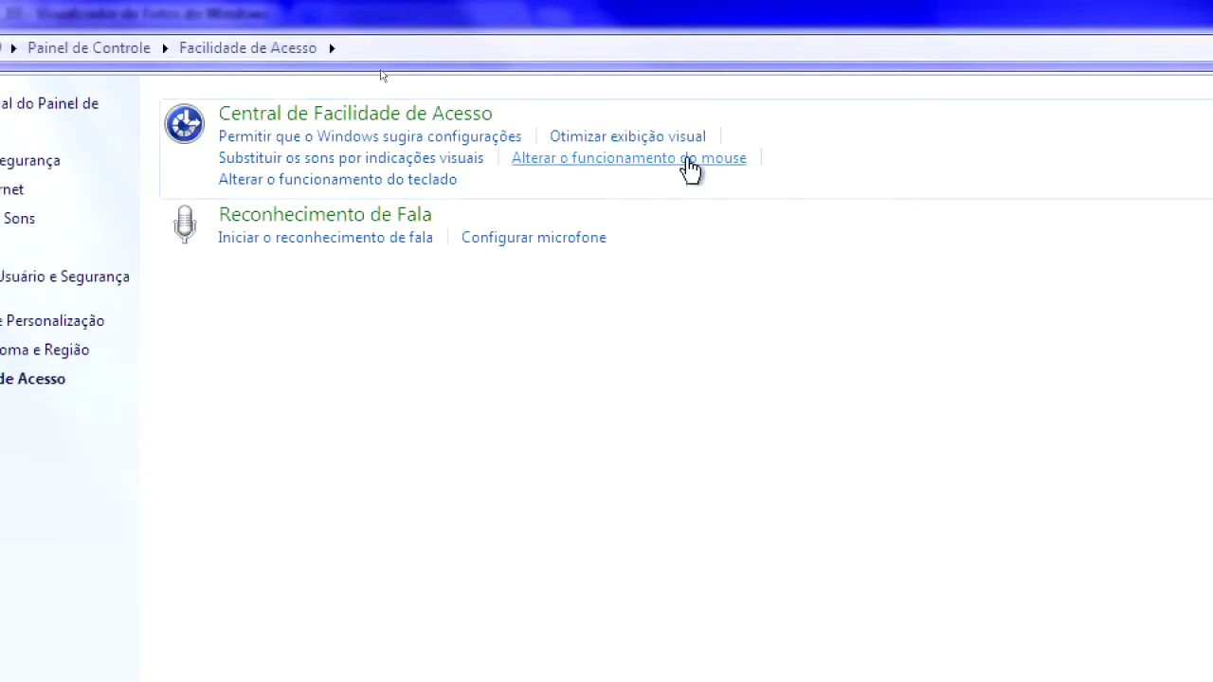
pyautogui.click(658, 166)
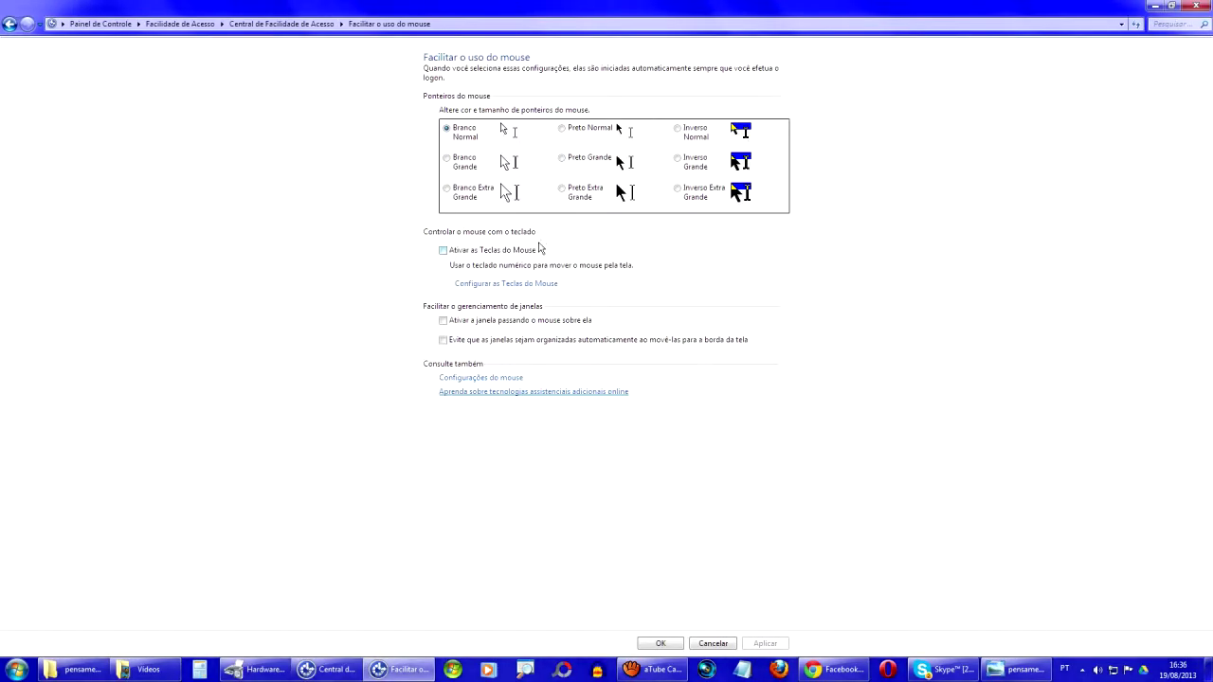
# - Enable Ativar Teclas do Mouse in the Mouse Keys configuration, apply it and confirm the mouse settings
pyautogui.click(443, 250)
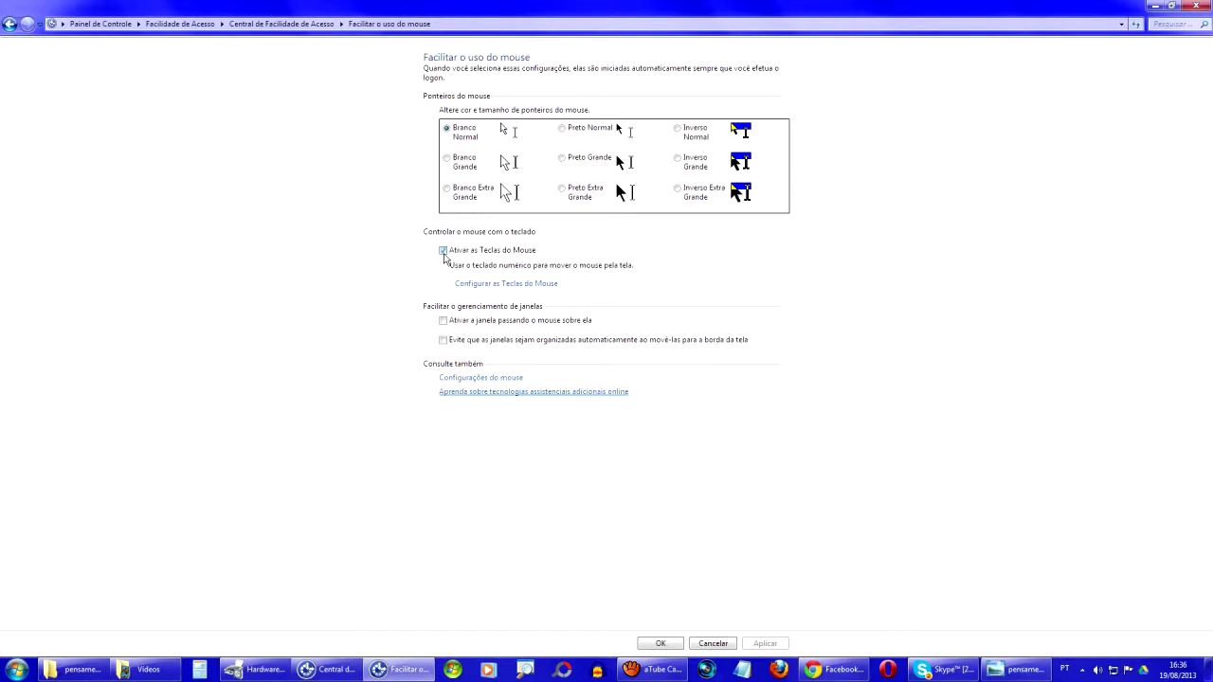
pyautogui.click(510, 286)
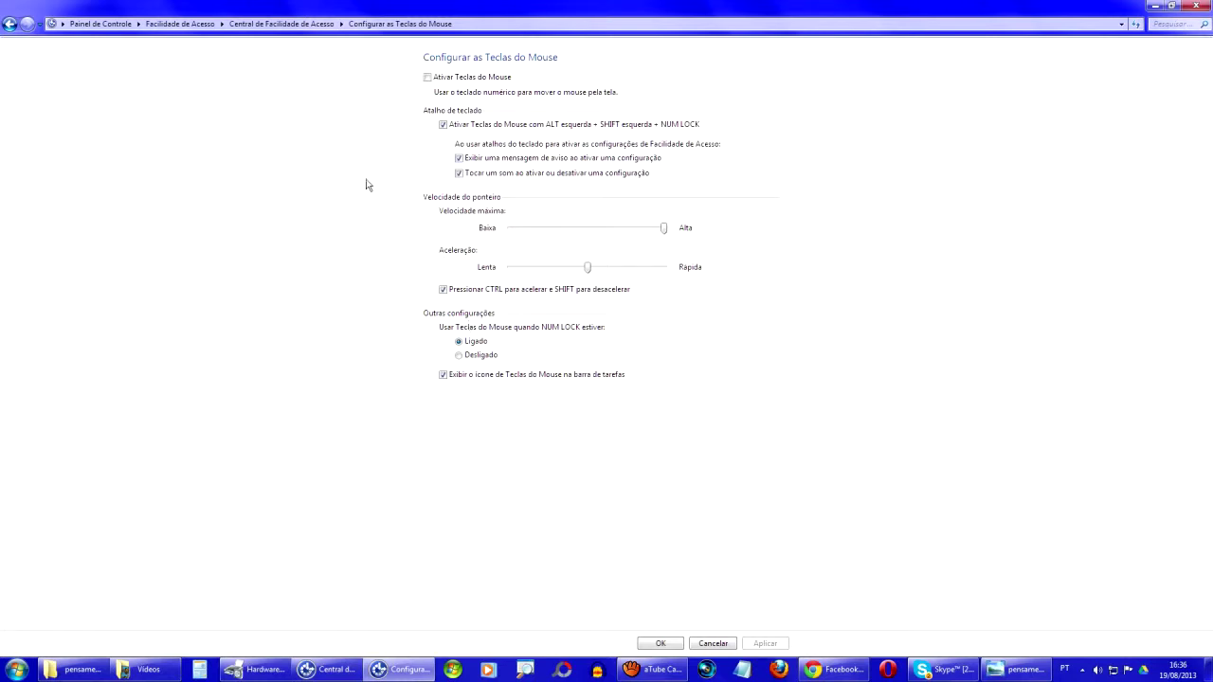
pyautogui.click(427, 77)
pyautogui.click(765, 644)
pyautogui.click(663, 644)
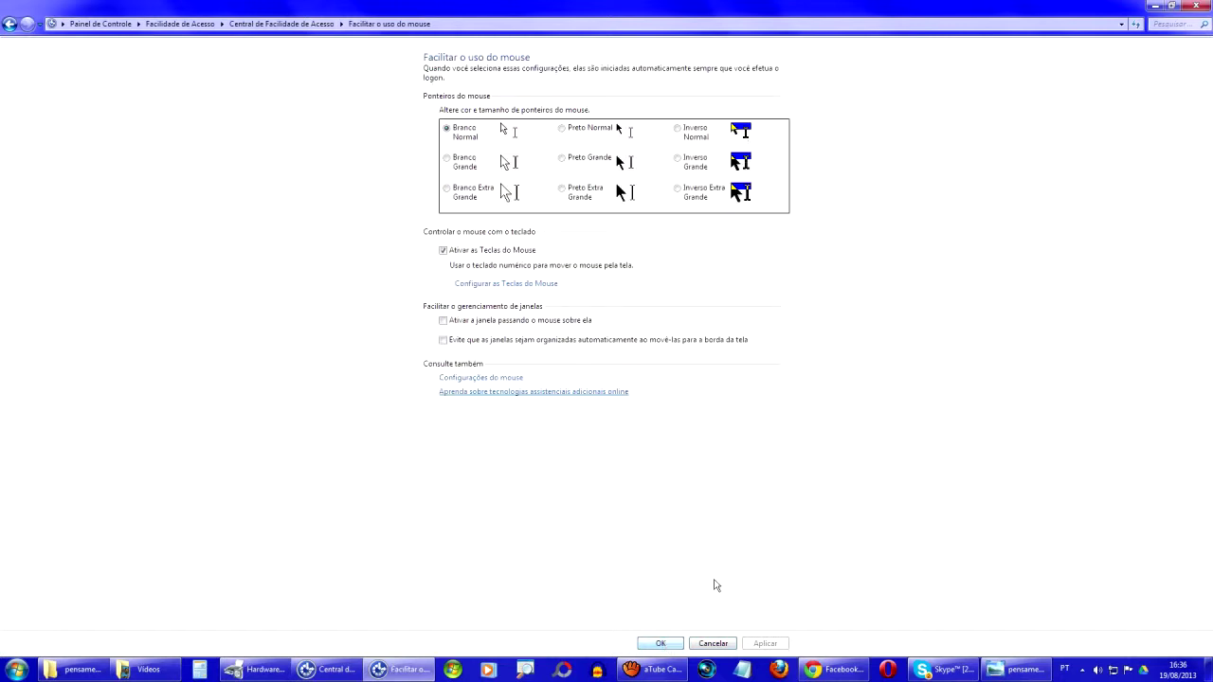
pyautogui.click(670, 649)
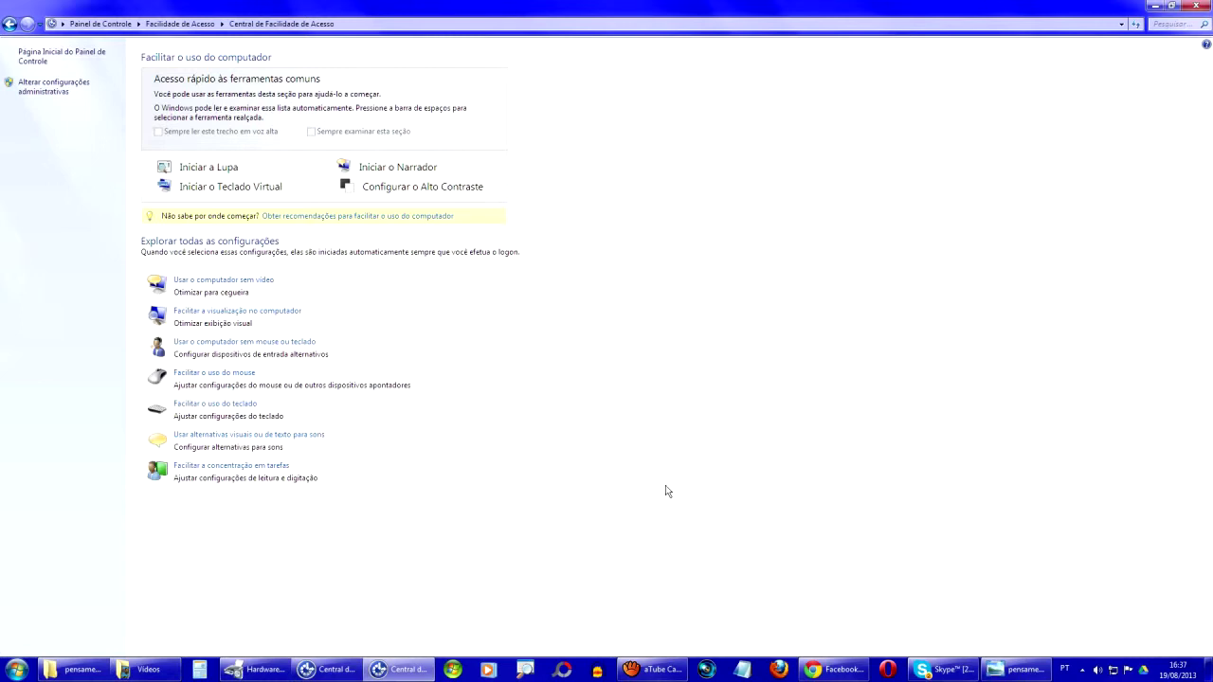
pyautogui.click(557, 491)
pyautogui.click(889, 491)
pyautogui.click(664, 427)
# - Show the desktop, display and dismiss the context menu of the musicas folder, and open that folder
pyautogui.press('super+d')
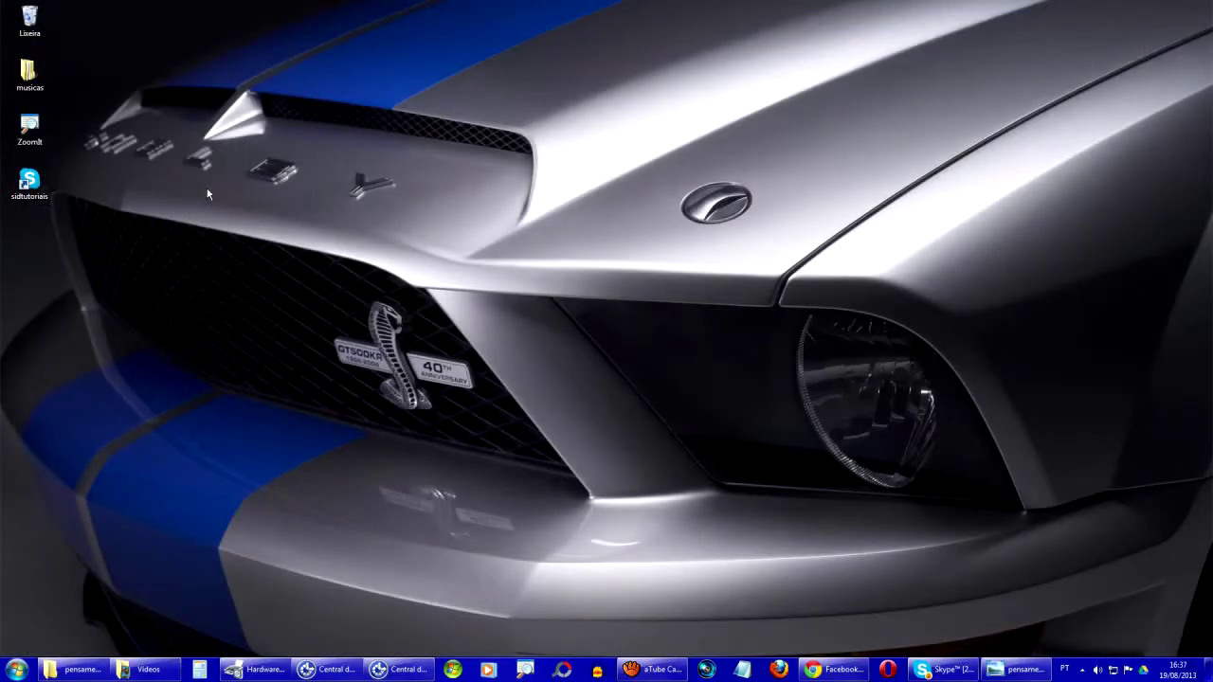
pyautogui.click(2, 76)
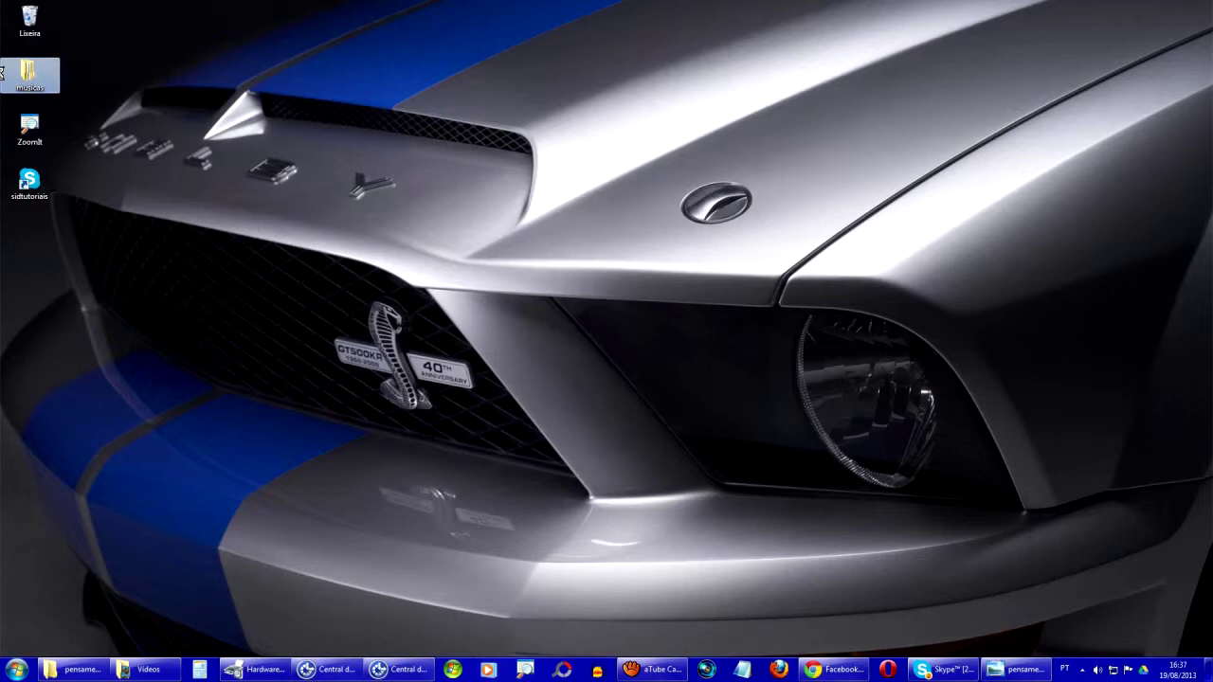
pyautogui.rightClick(3, 74)
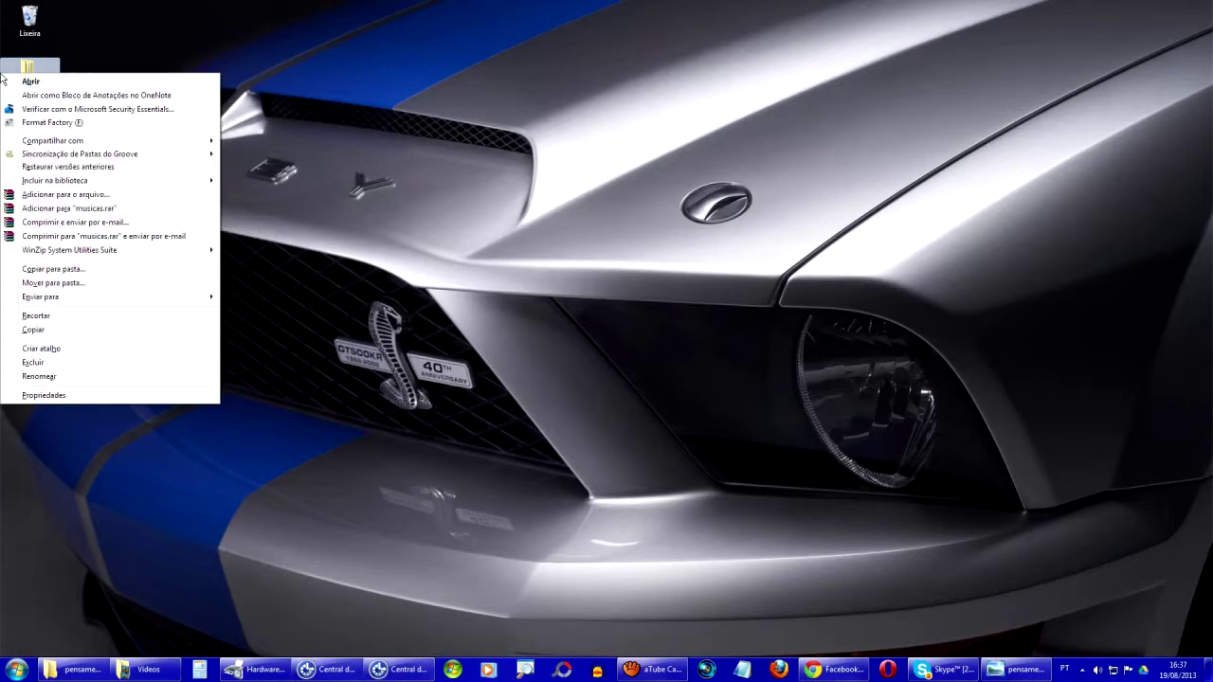
pyautogui.press('Escape')
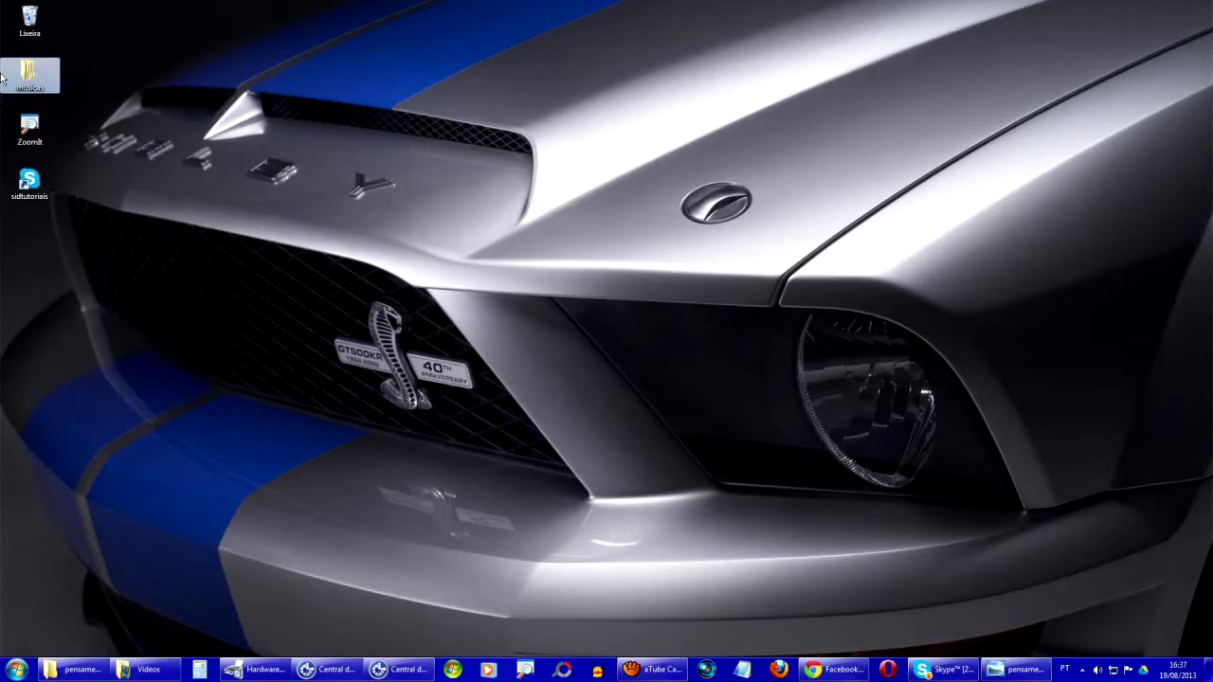
pyautogui.doubleClick(2, 74)
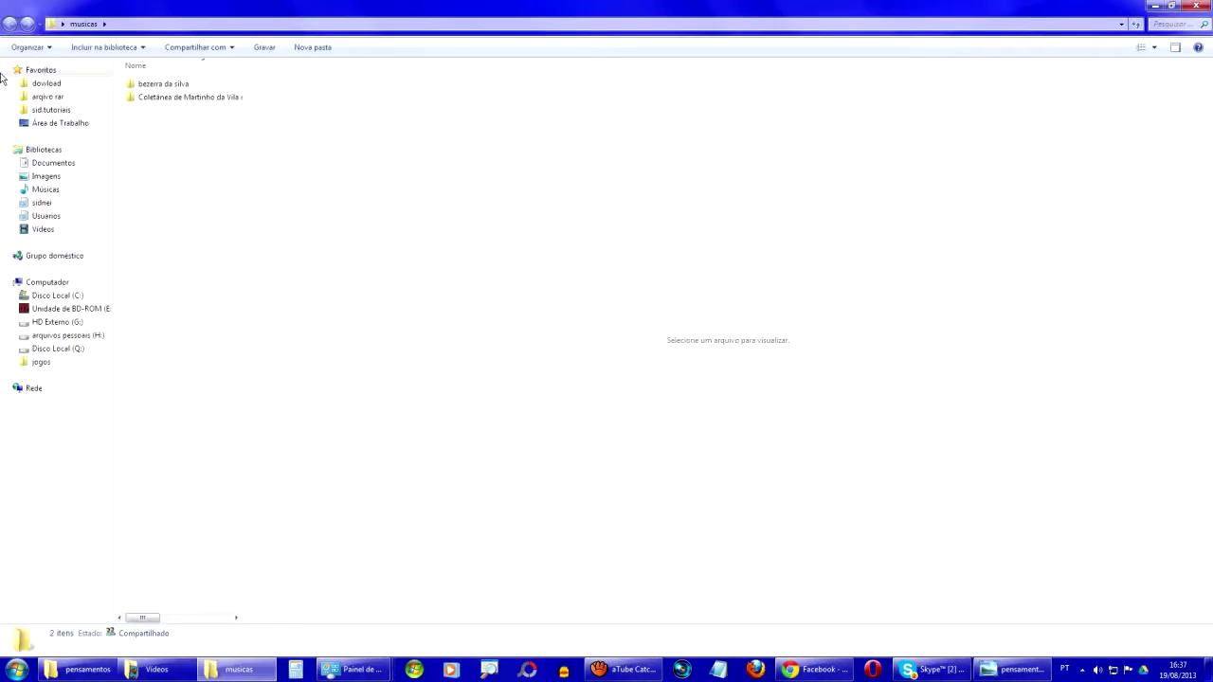
# - Display and dismiss the context menu of the bezerra da silva folder, and open that folder
pyautogui.click(224, 78)
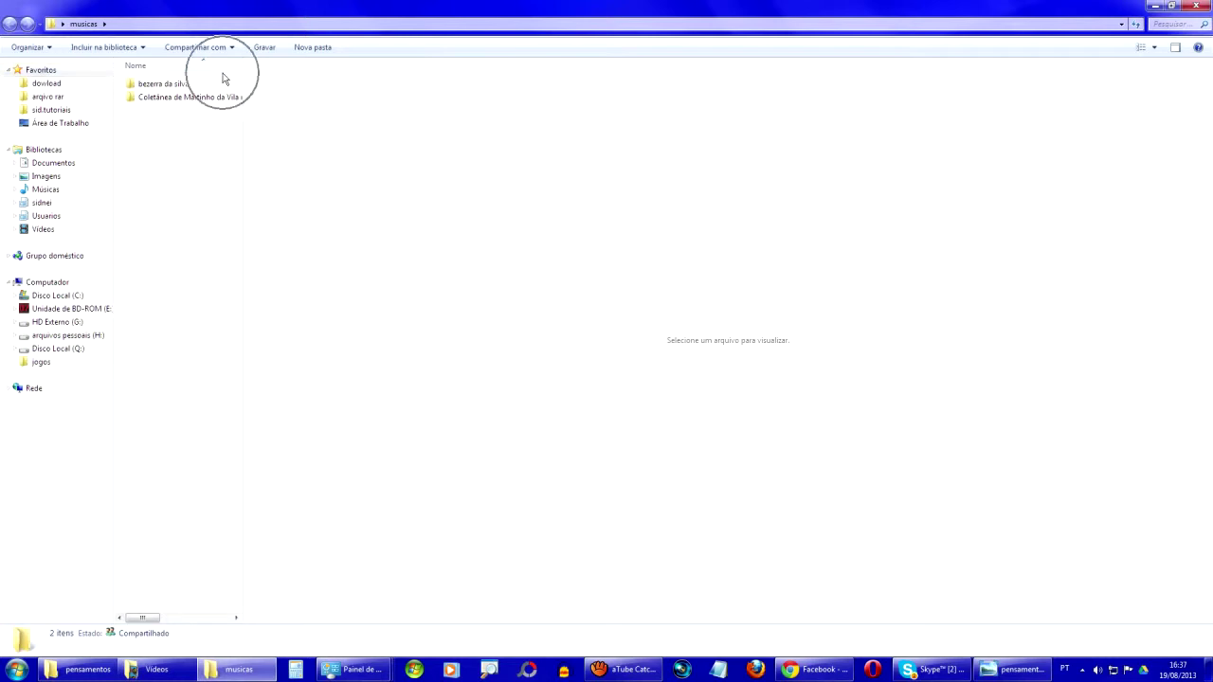
pyautogui.click(154, 76)
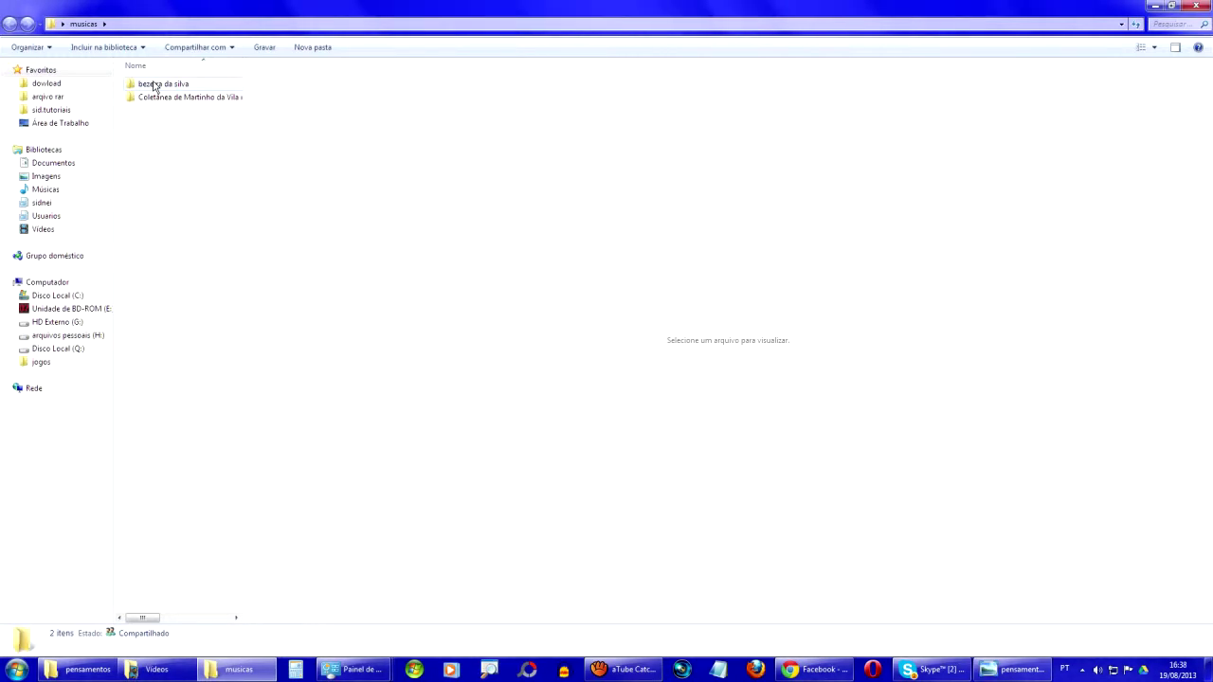
pyautogui.rightClick(153, 85)
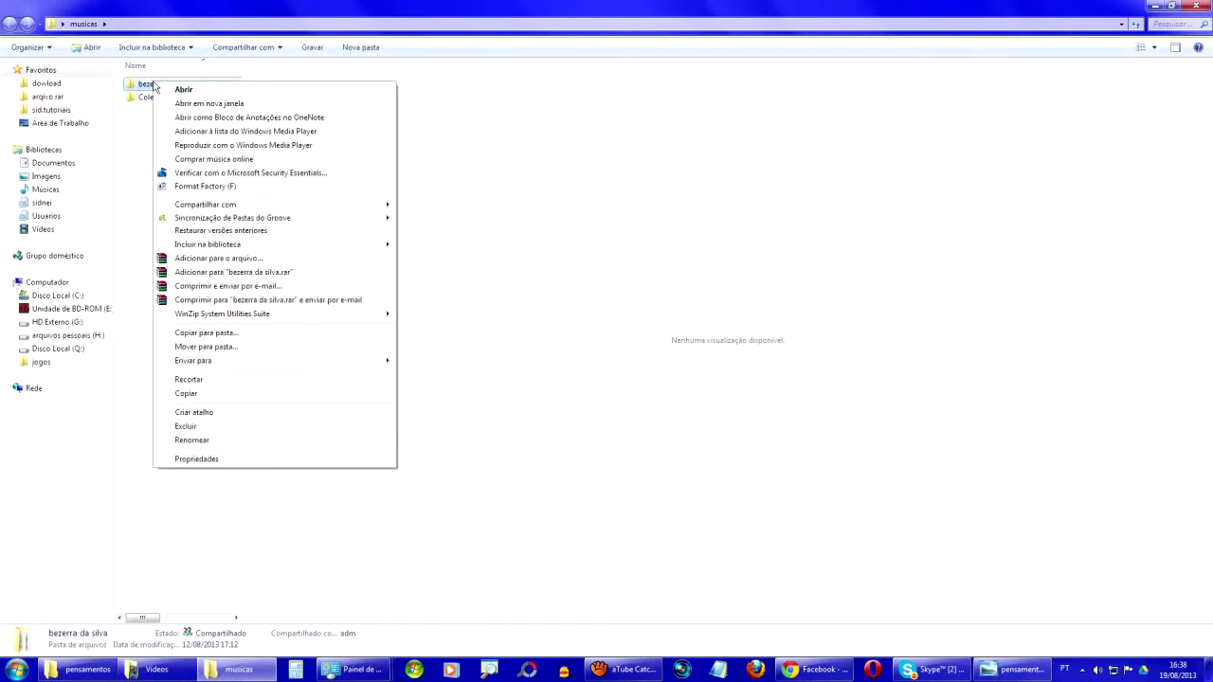
pyautogui.press('Escape')
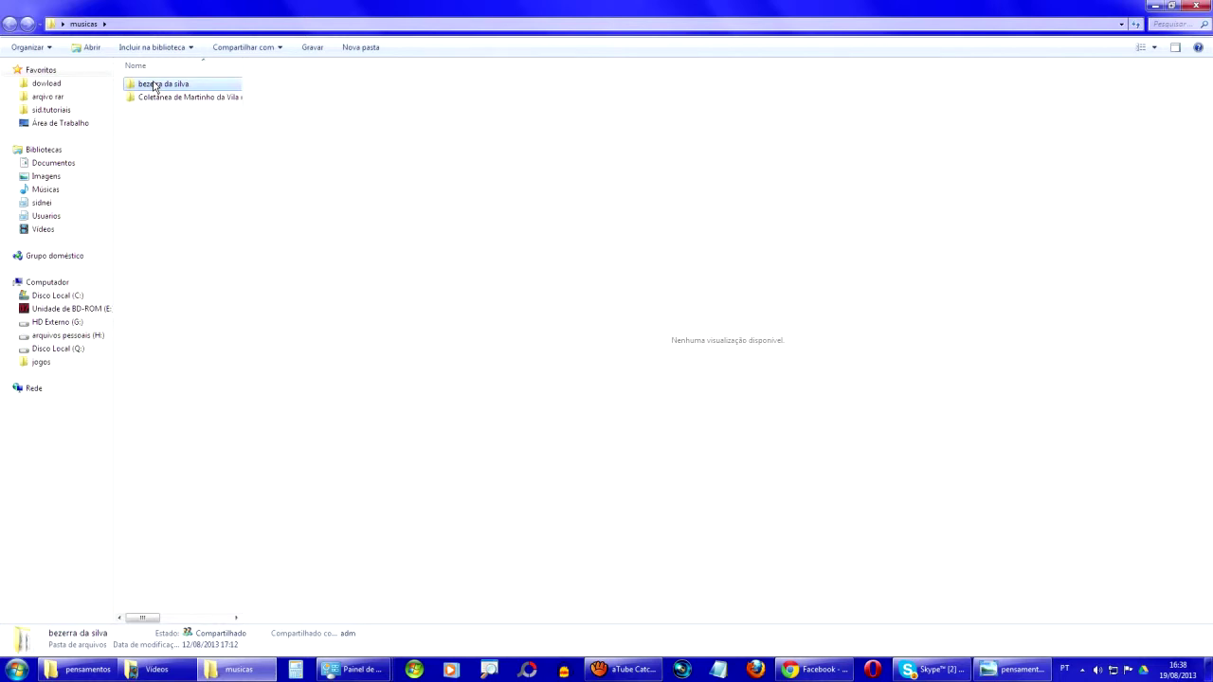
pyautogui.doubleClick(154, 85)
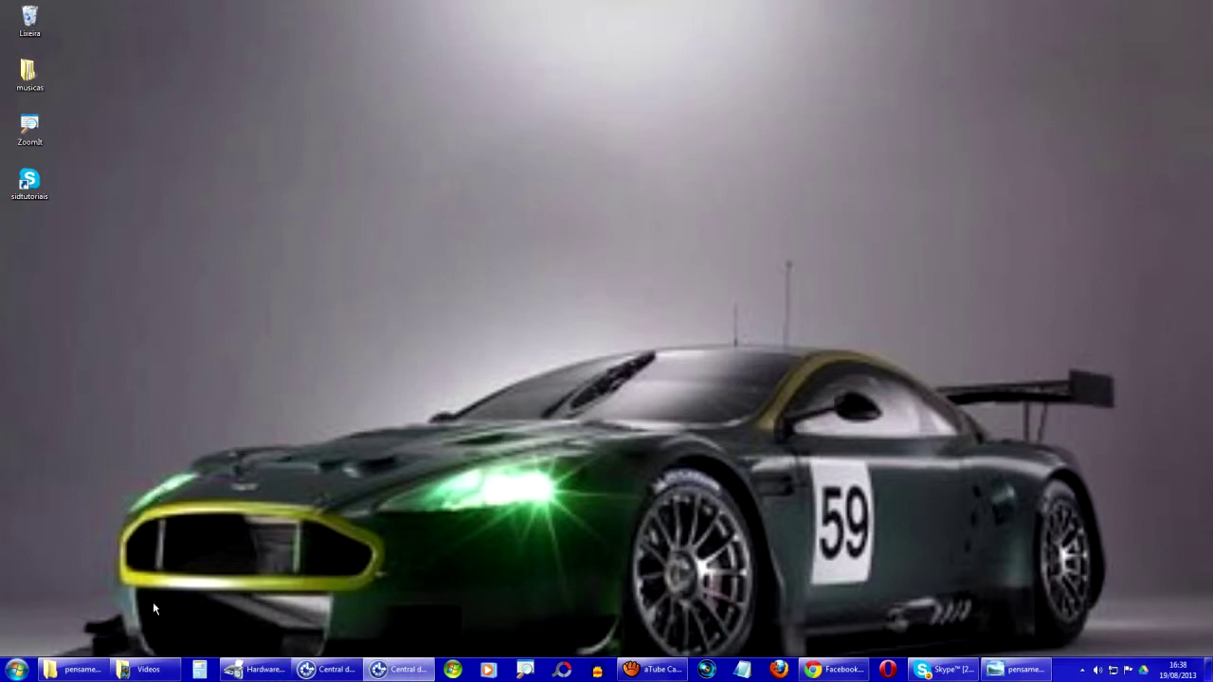
# - Return to Facilitar o uso do mouse in the Ease of Access Center, disable Ativar as Teclas do Mouse and save the change
pyautogui.moveTo(326, 669)
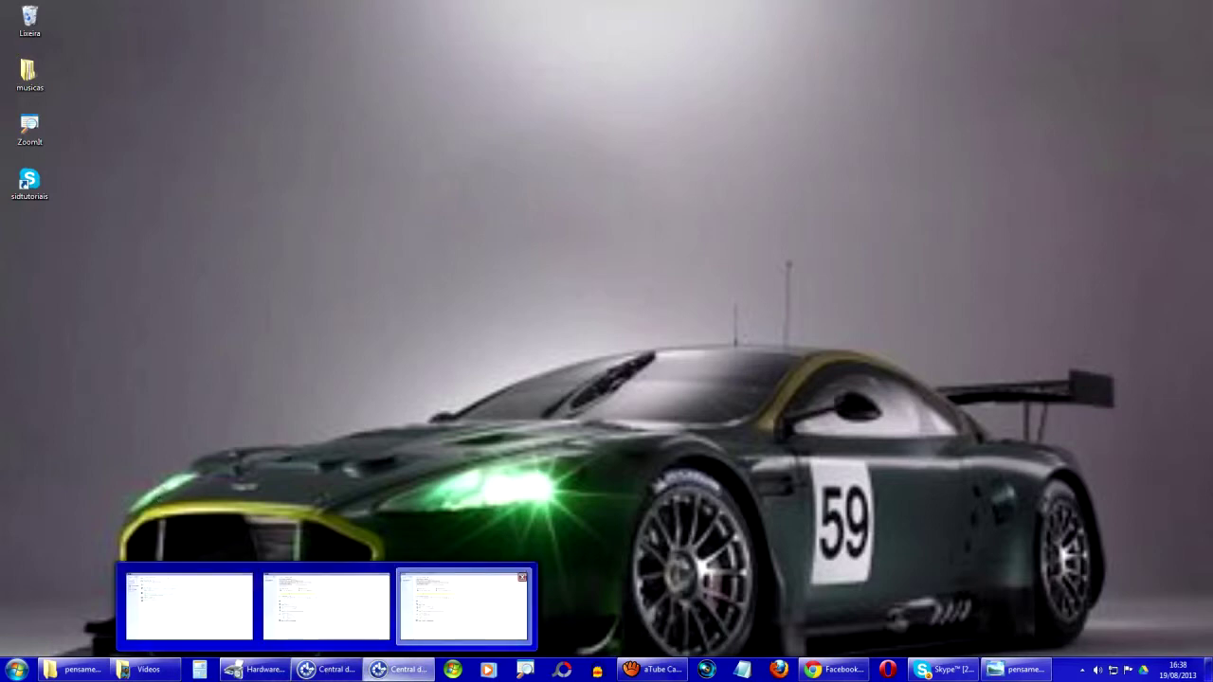
pyautogui.click(464, 605)
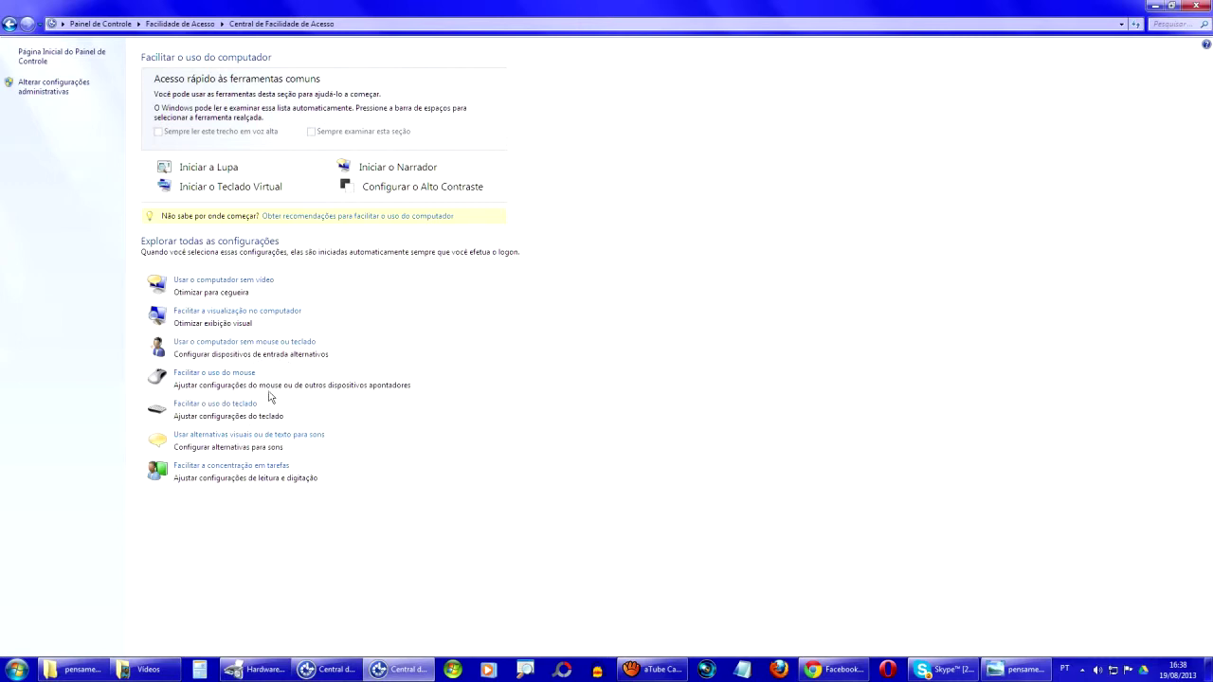
pyautogui.click(247, 374)
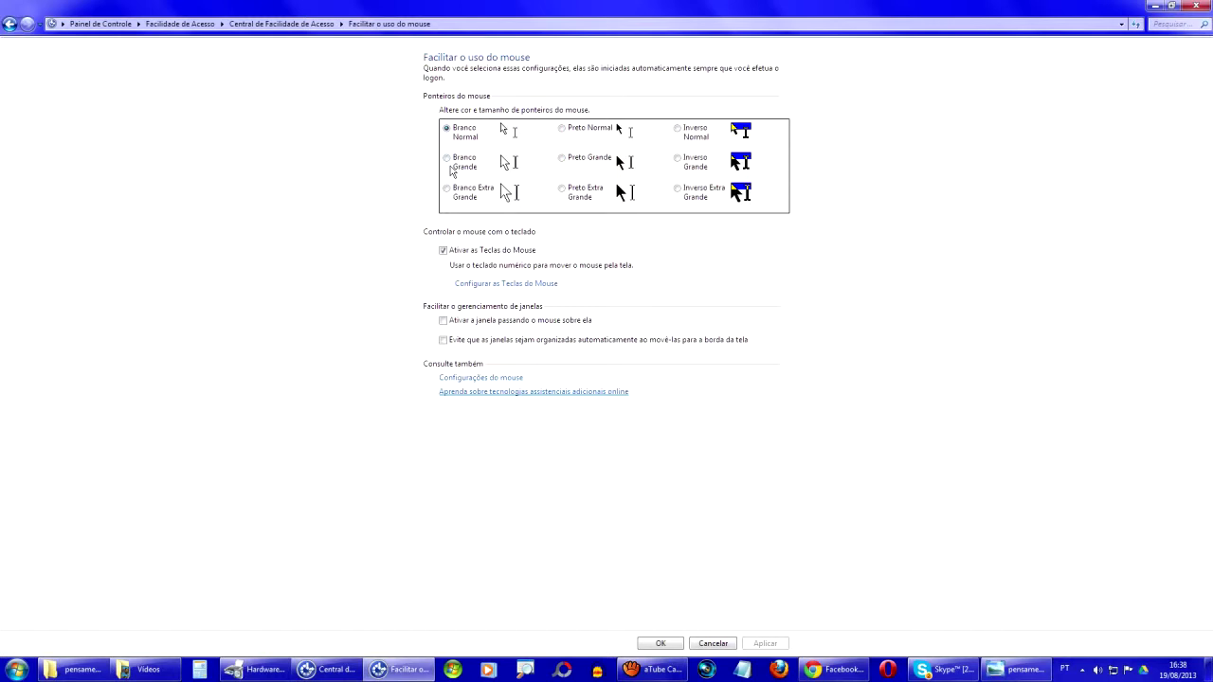
pyautogui.press('ctrl')
pyautogui.click(452, 254)
pyautogui.click(785, 645)
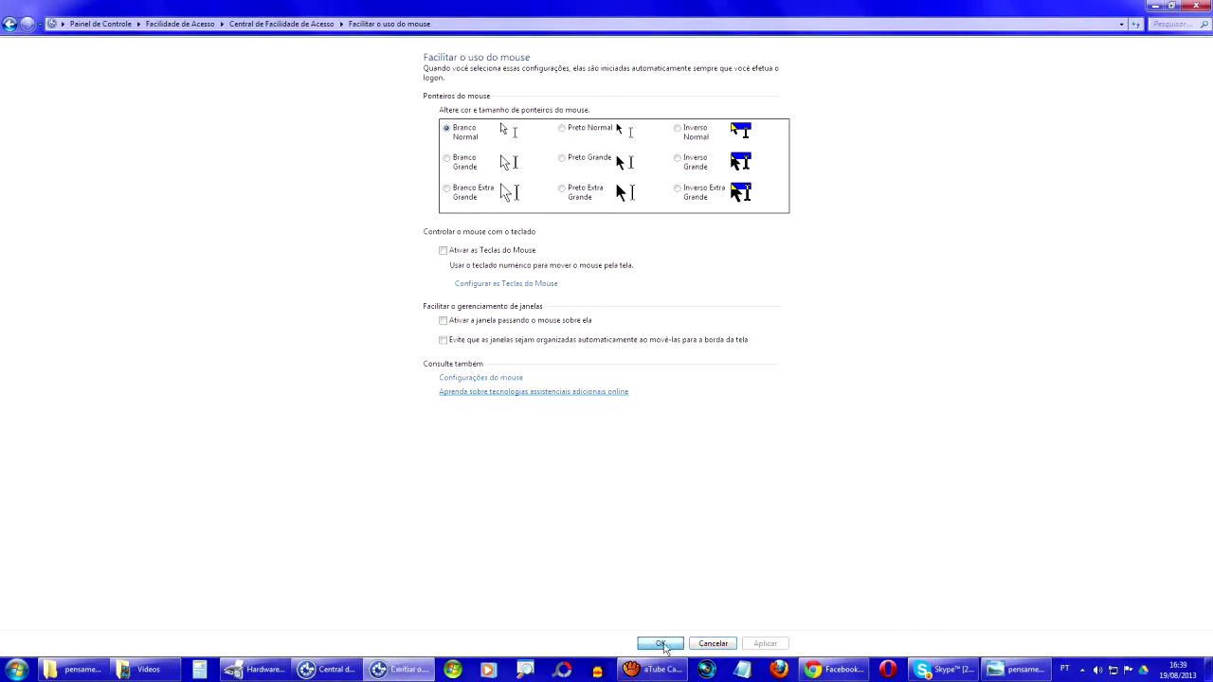
pyautogui.click(668, 644)
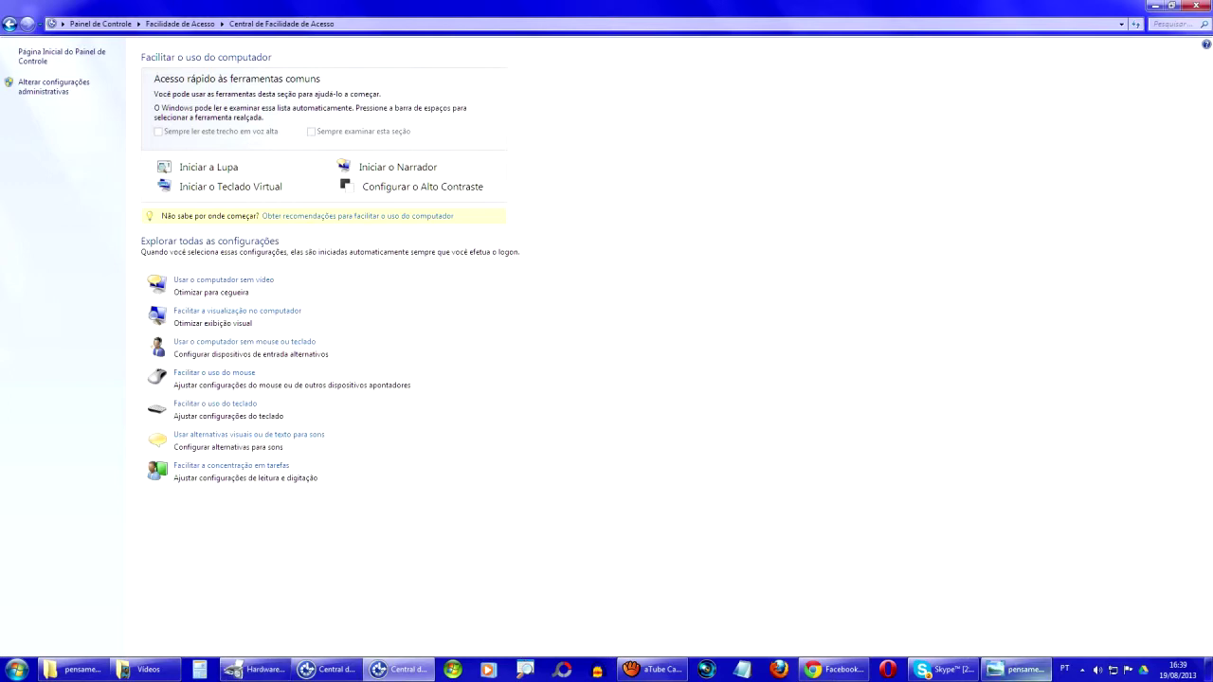
# - Switch to Chrome and display the SidTutoriais YouTube channel as the public sees it
pyautogui.click(819, 676)
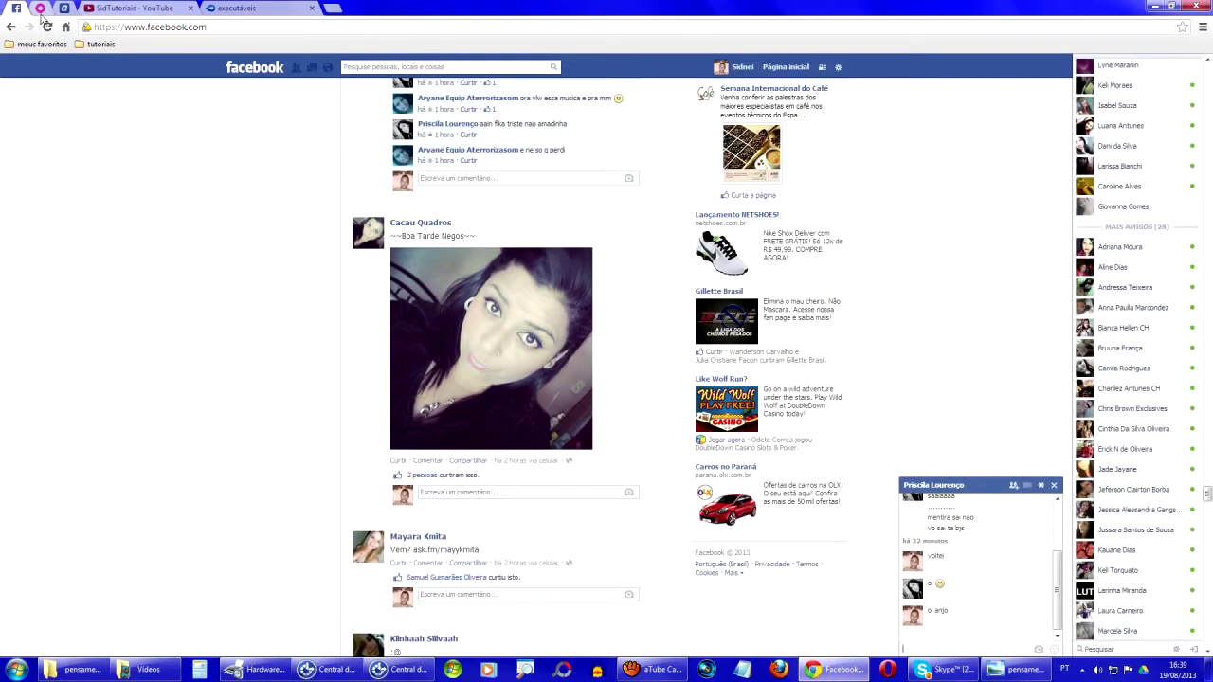
pyautogui.click(132, 8)
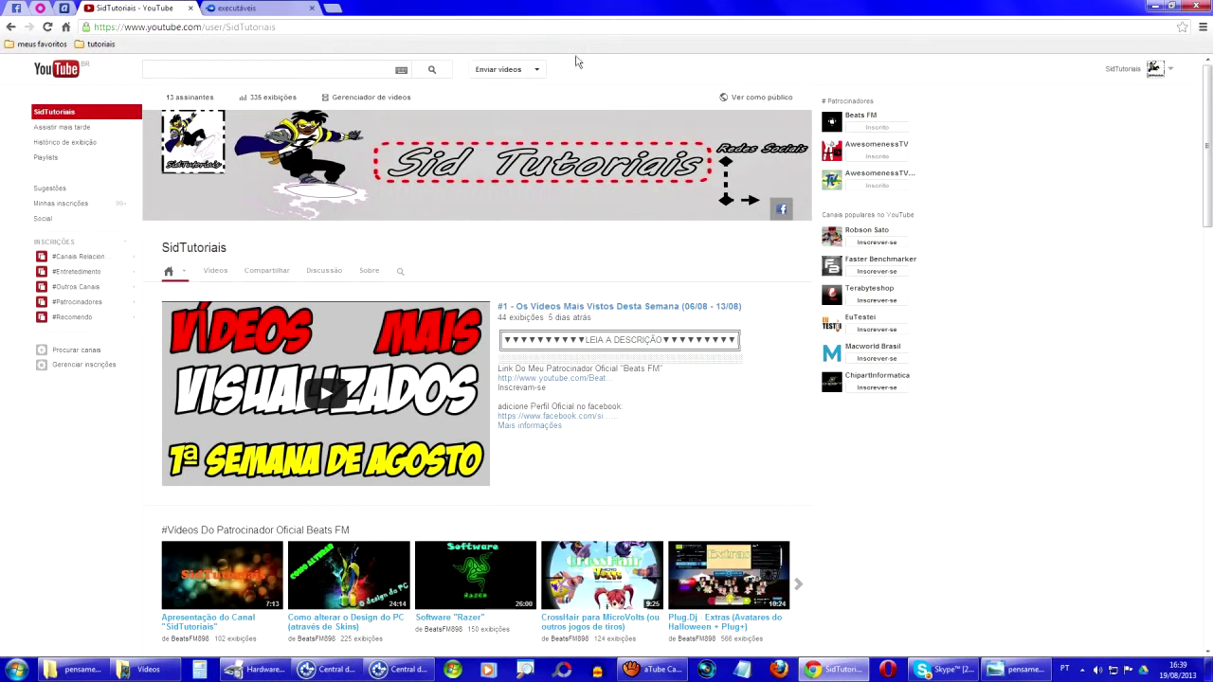
pyautogui.click(772, 100)
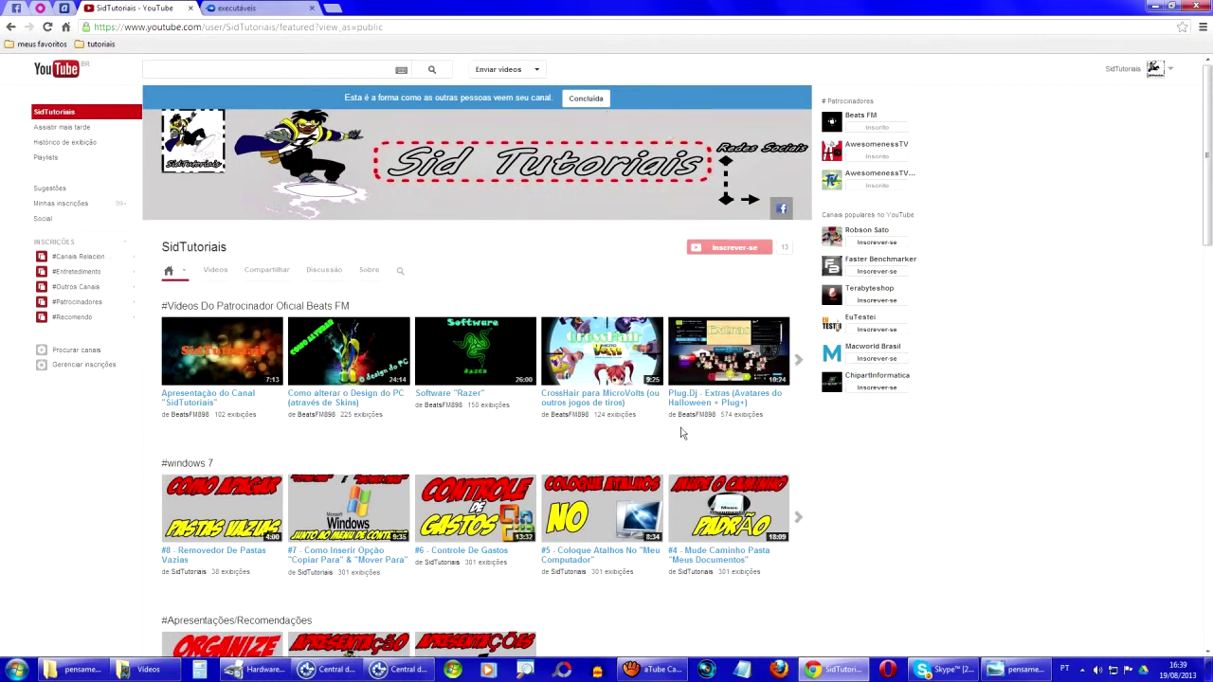
# - Open the AwesomenessTV channel from the Patrocinadores list and look through its page
pyautogui.click(899, 148)
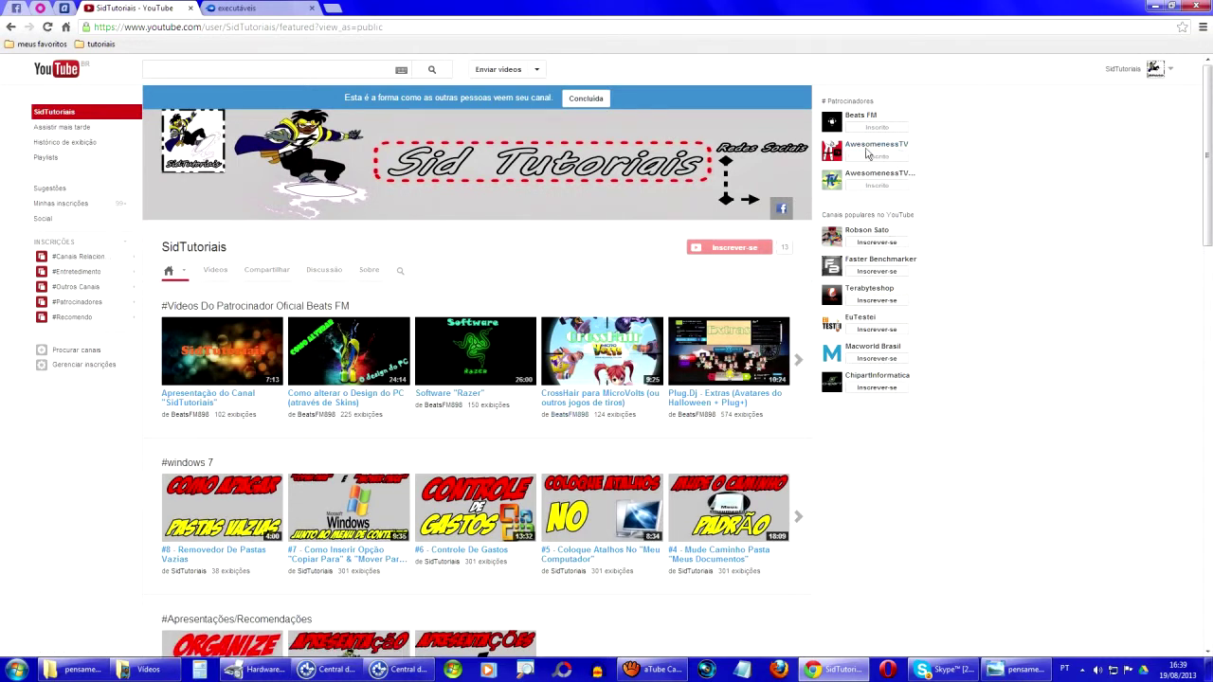
pyautogui.moveTo(854, 148)
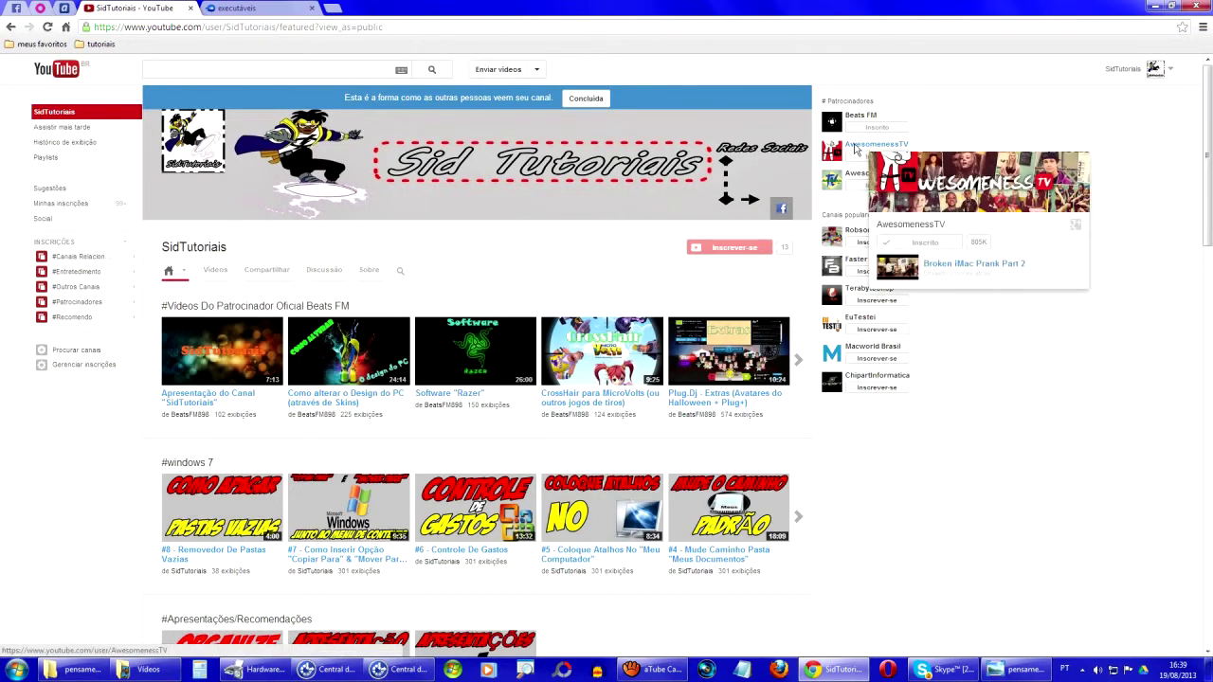
pyautogui.click(855, 149)
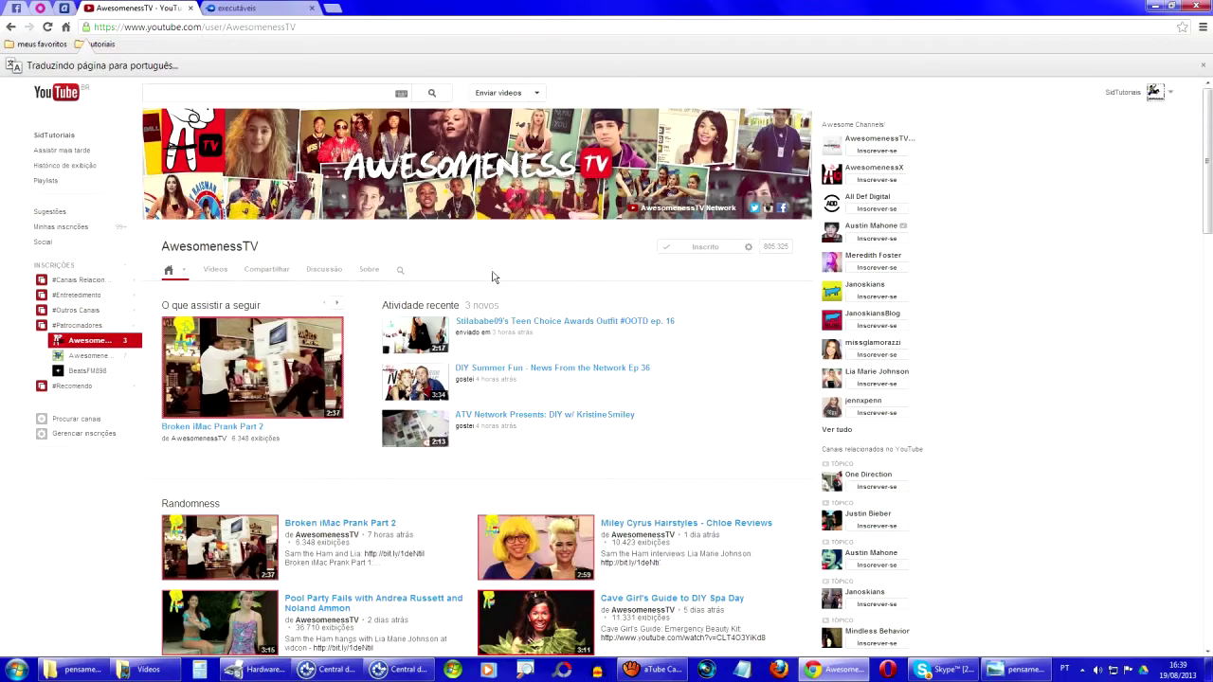
pyautogui.scroll(-5, 493, 277)
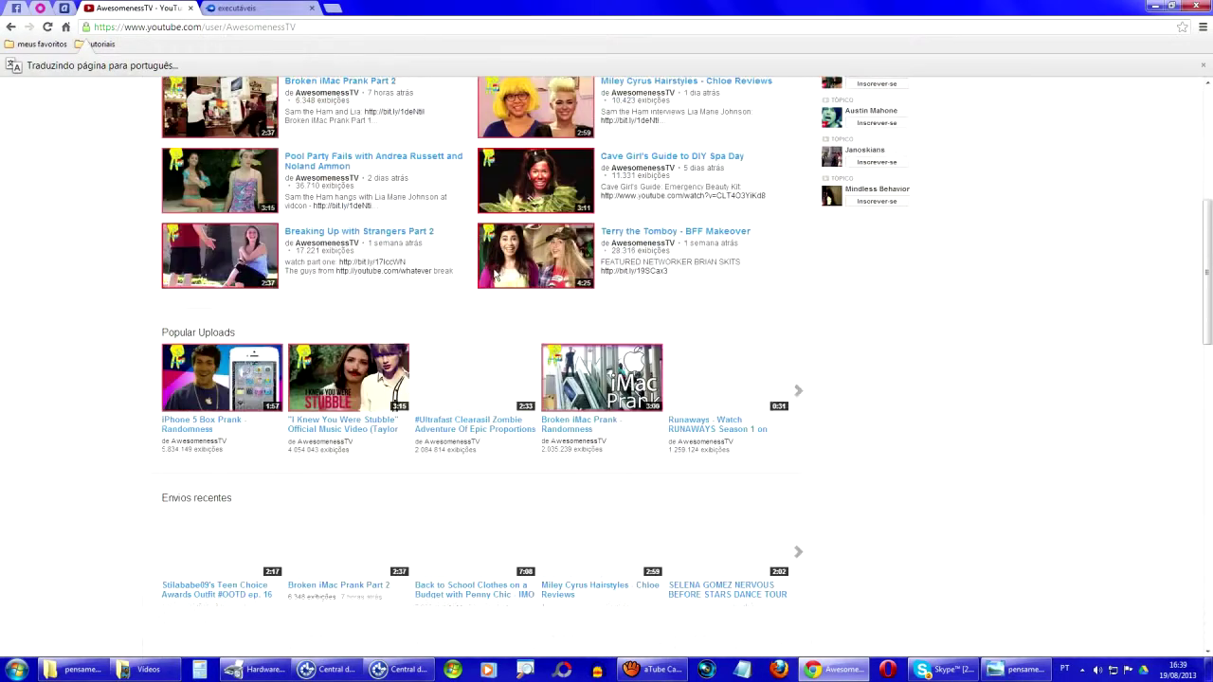
pyautogui.scroll(-4, 495, 275)
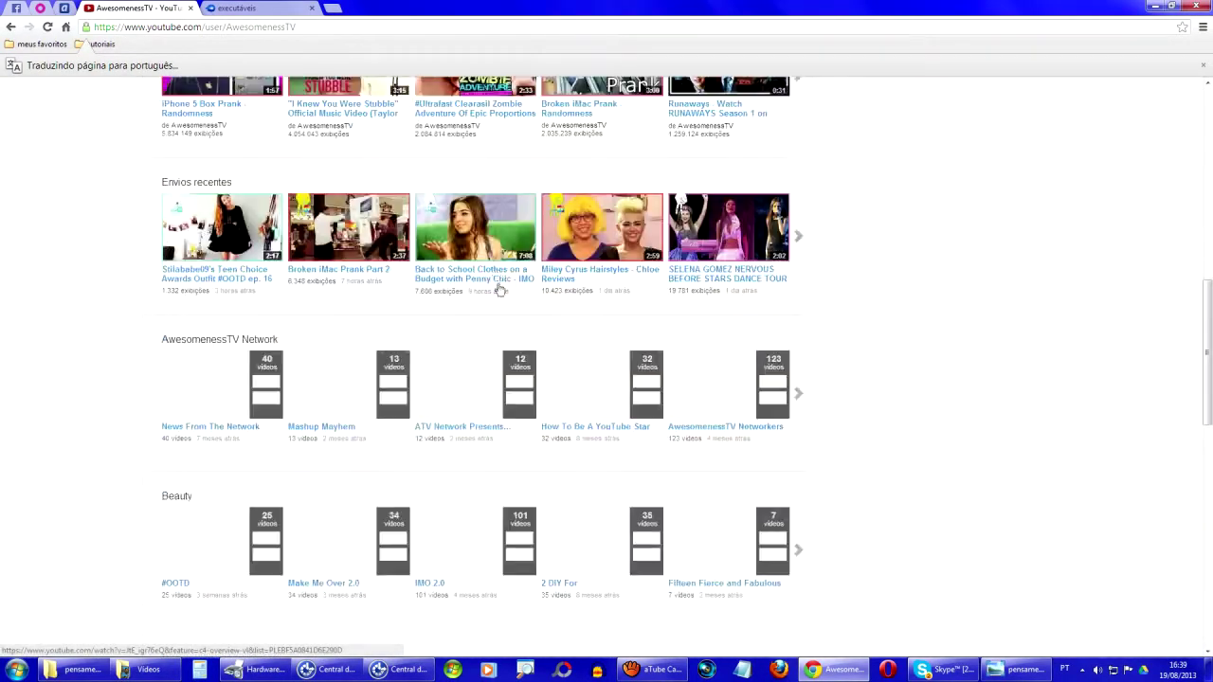
pyautogui.scroll(5, 488, 284)
pyautogui.scroll(4, 485, 281)
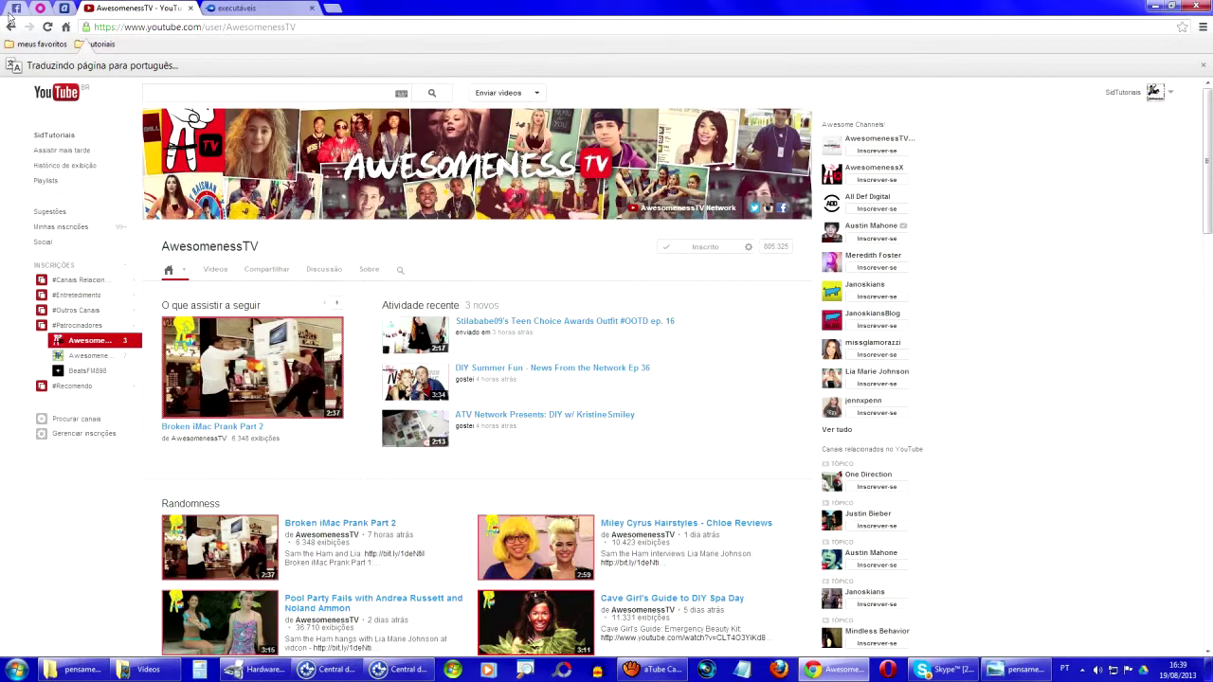
# - Go back to the SidTutoriais channel, open the sponsor AwesomenessTV Brasil and look through its page
pyautogui.click(11, 26)
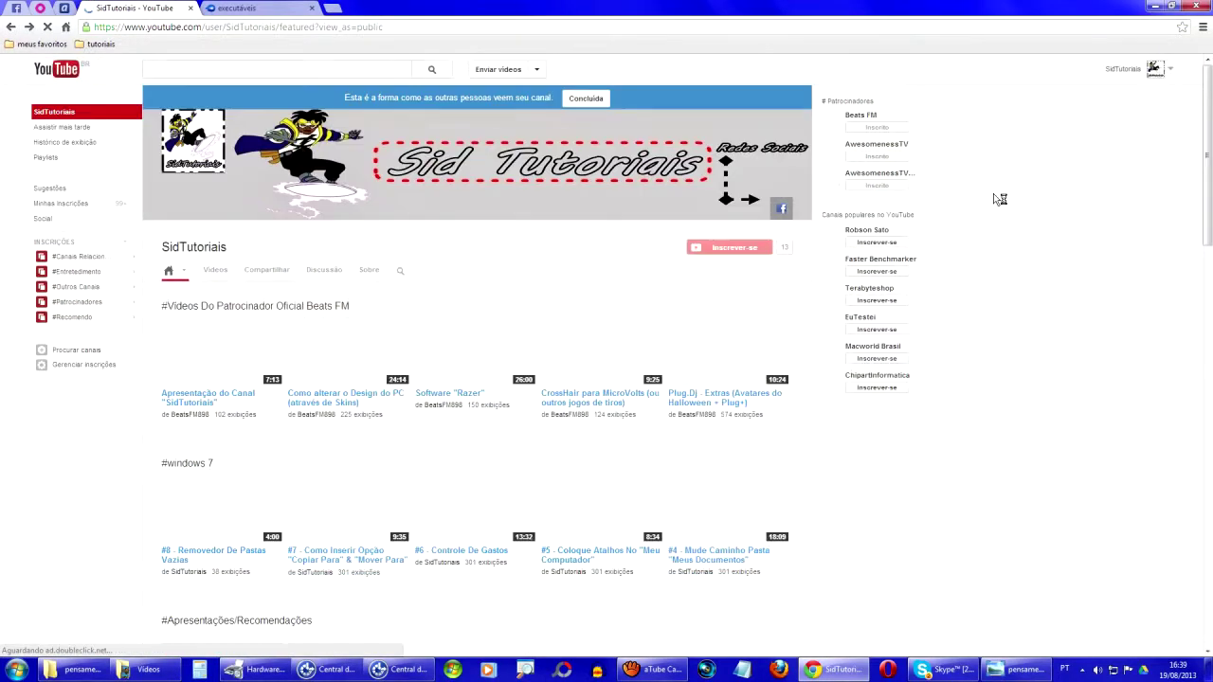
pyautogui.click(874, 176)
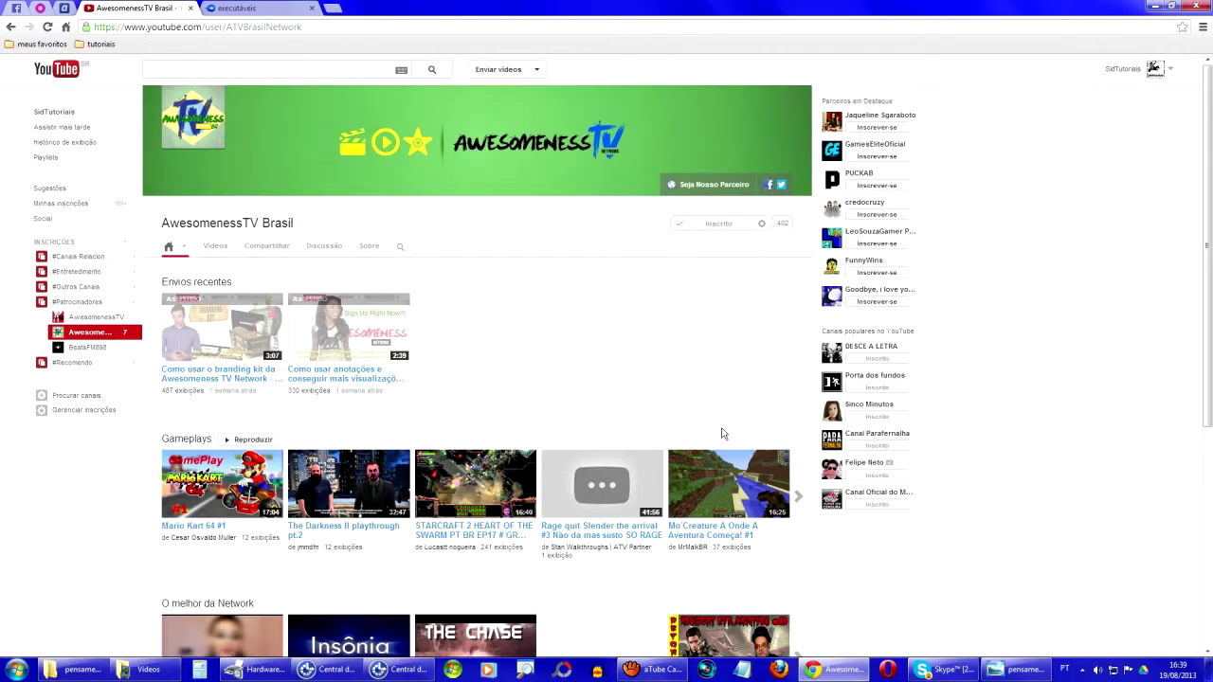
pyautogui.scroll(-2, 720, 428)
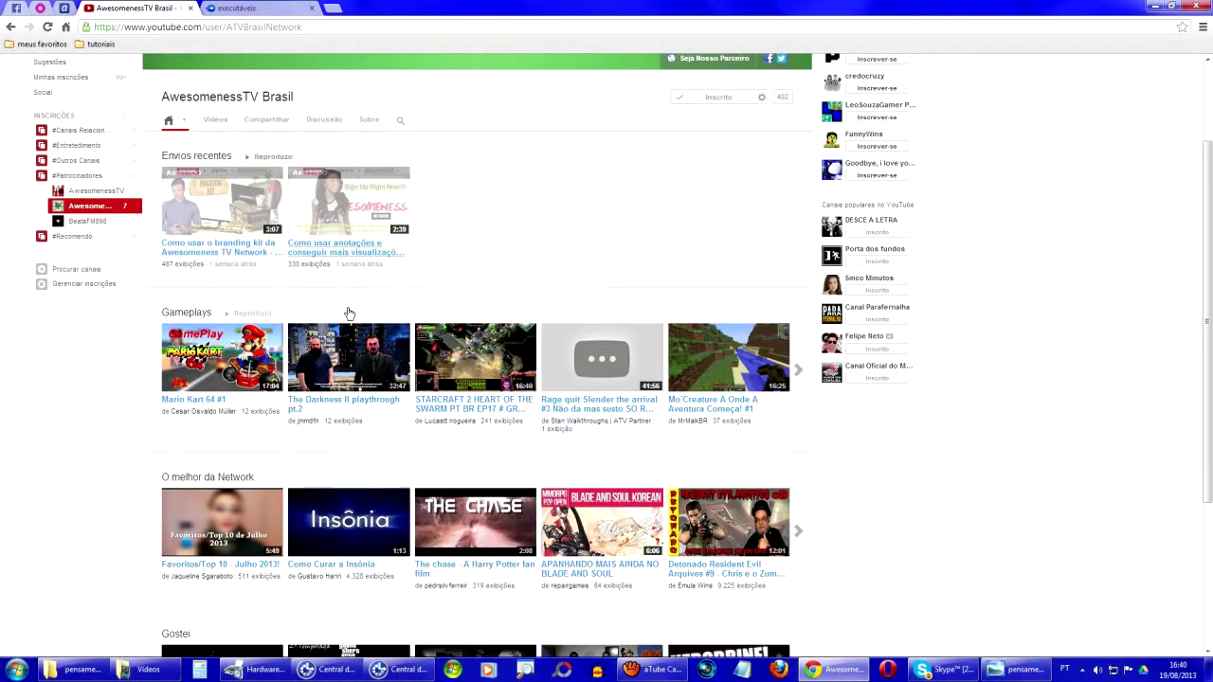
pyautogui.scroll(2, 355, 327)
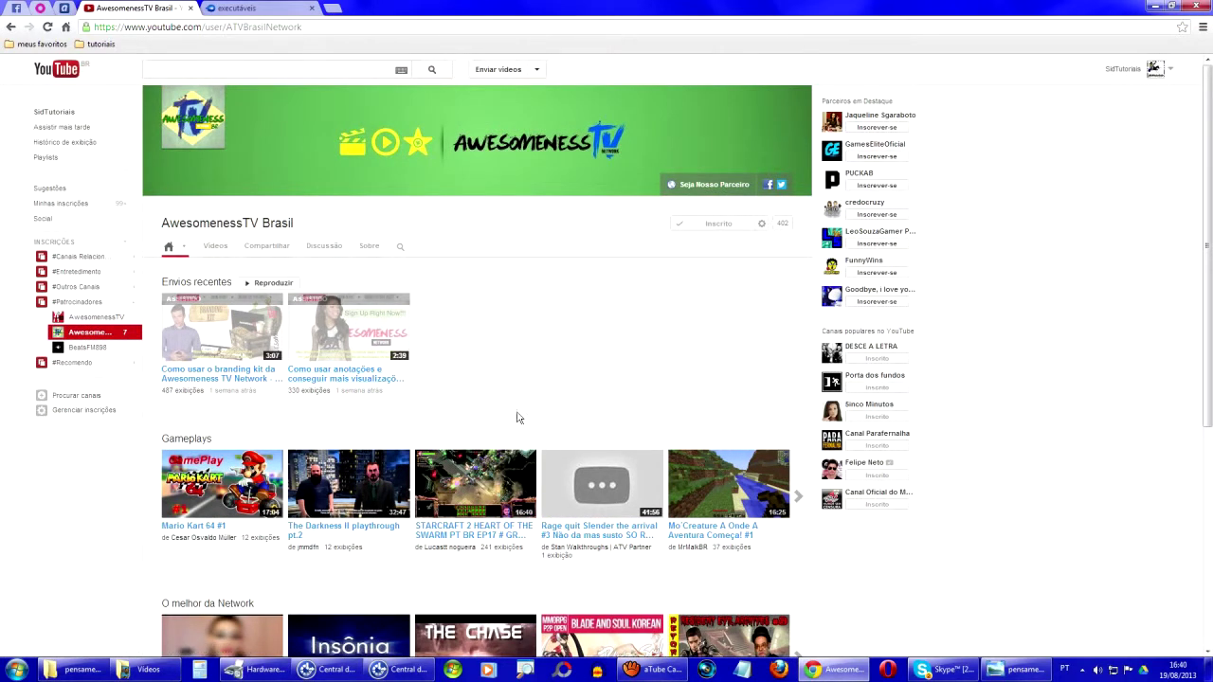
# - Return to the SidTutoriais channel and look over its video sections
pyautogui.click(43, 112)
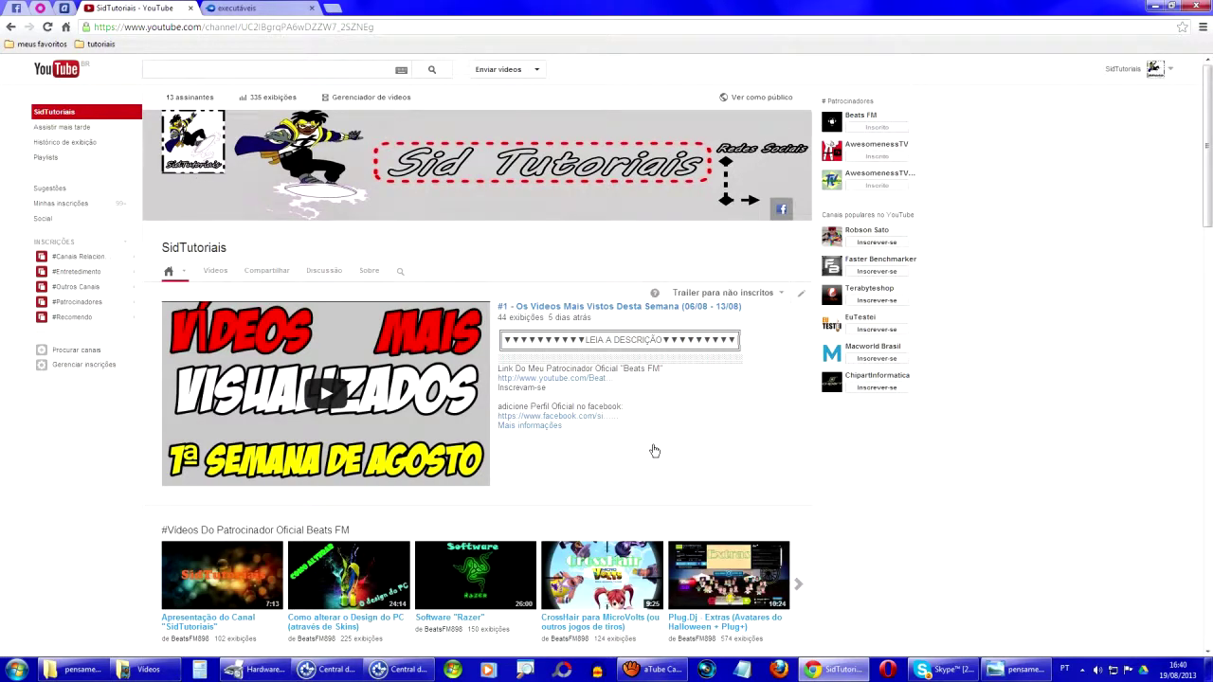
pyautogui.scroll(-3, 654, 452)
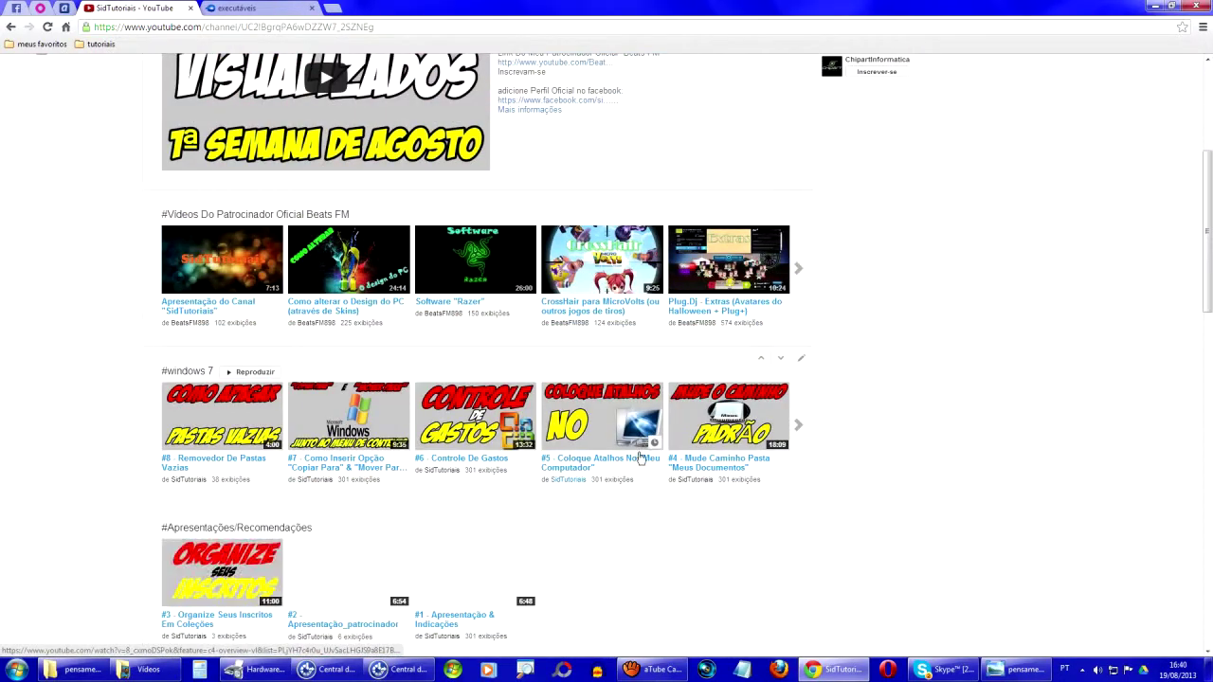